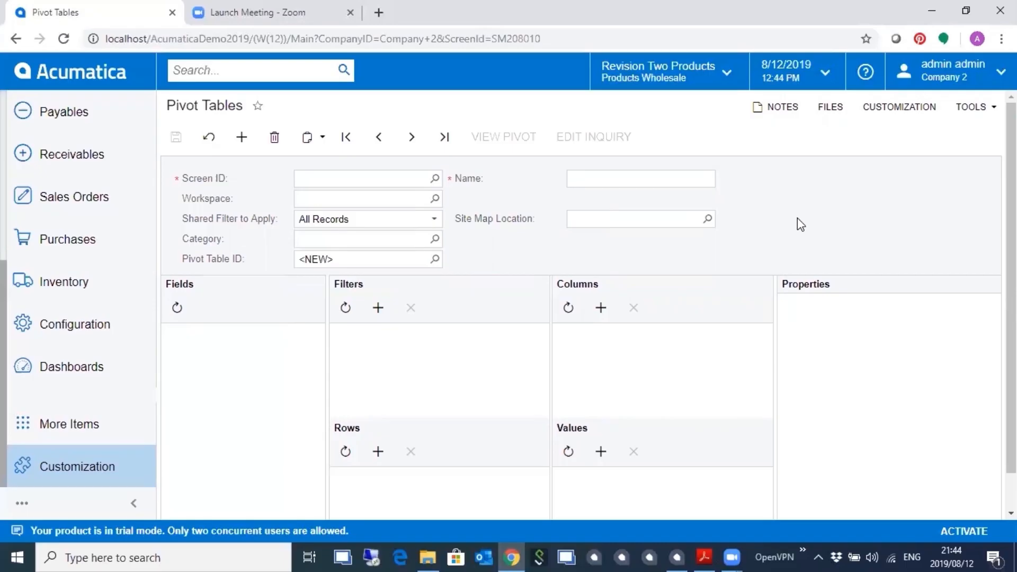
# Choose Invoices and Memos from the hidden Primary Lists as the new pivot table's source screen.
pyautogui.click(435, 180)
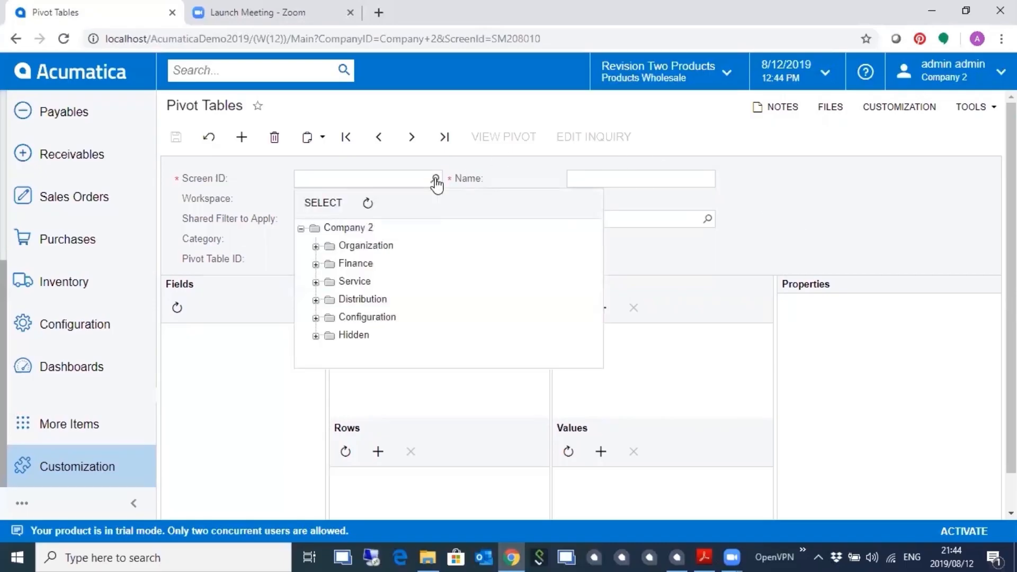
pyautogui.click(316, 336)
pyautogui.click(331, 372)
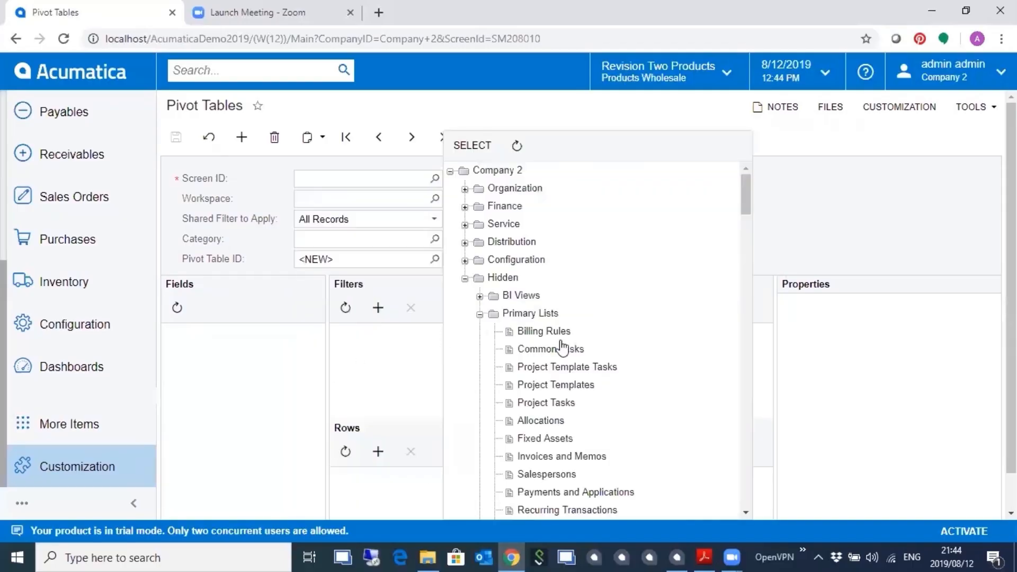
pyautogui.click(561, 456)
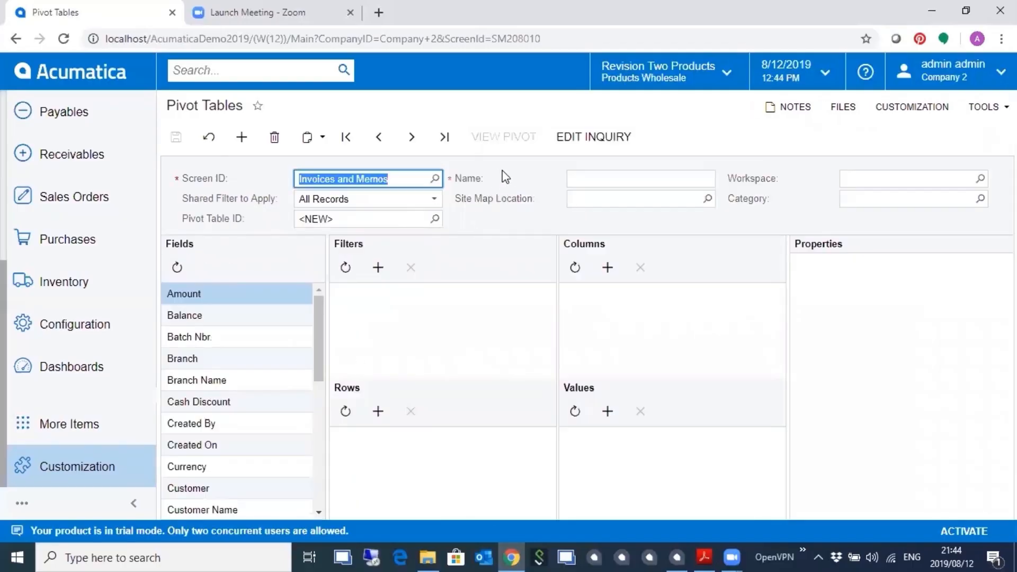
# Name the pivot table "Invoice Totals by Customer" and save it.
pyautogui.click(576, 179)
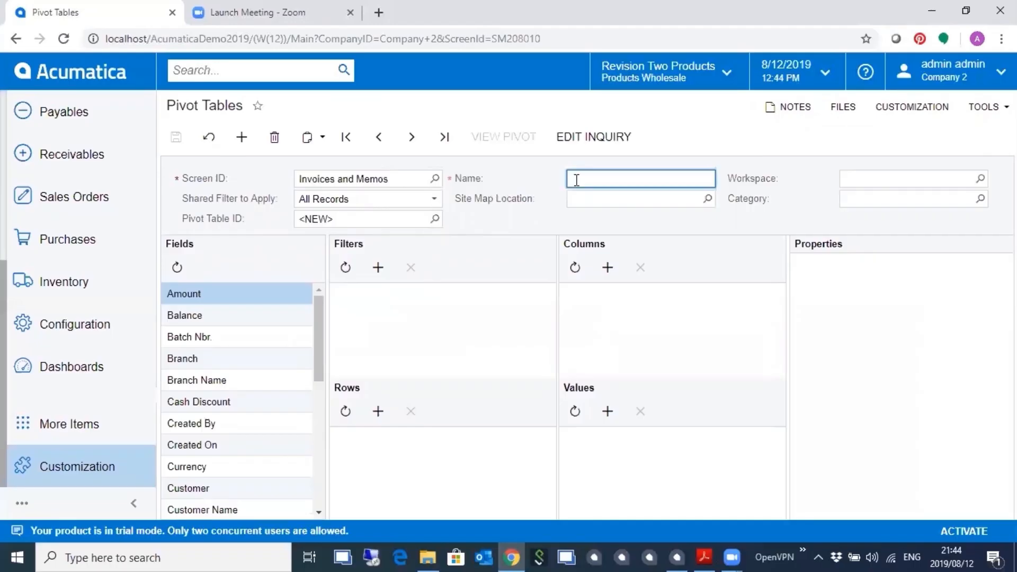
pyautogui.write('Invoice Totals by Customer')
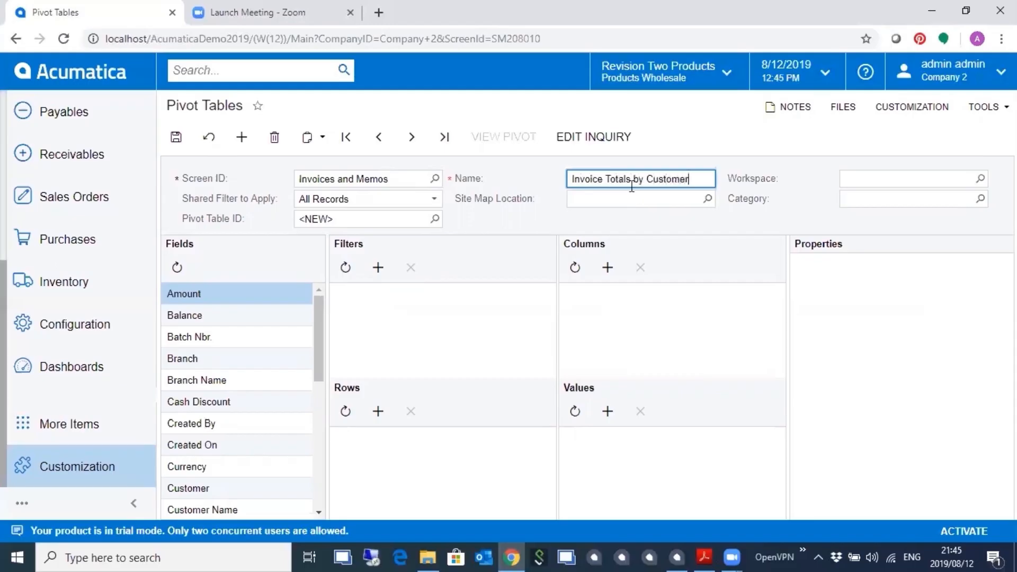
pyautogui.click(178, 139)
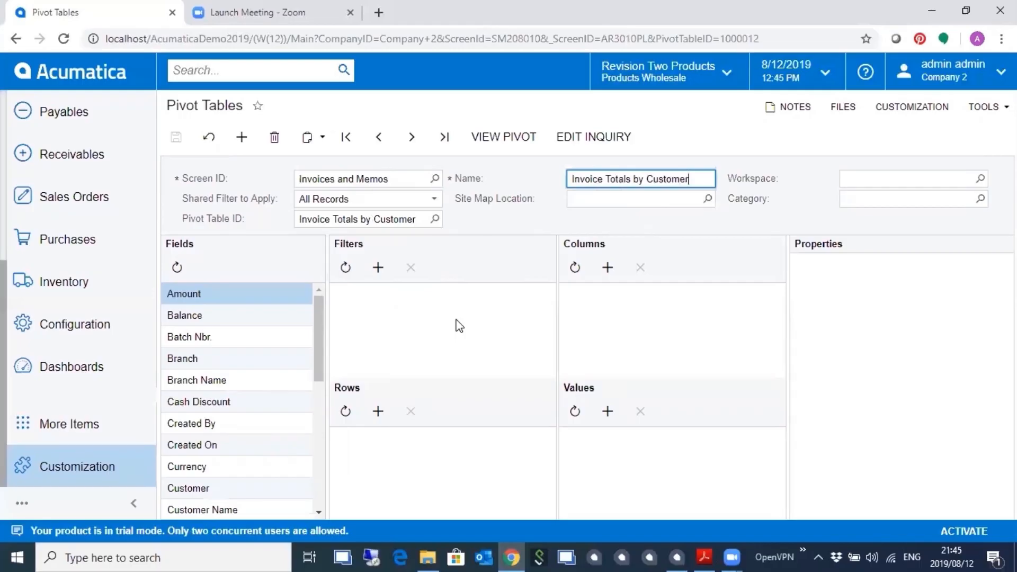
# Add the Customer field to the pivot's rows and the Date field to its columns.
pyautogui.moveTo(284, 486); pyautogui.dragTo(424, 447)
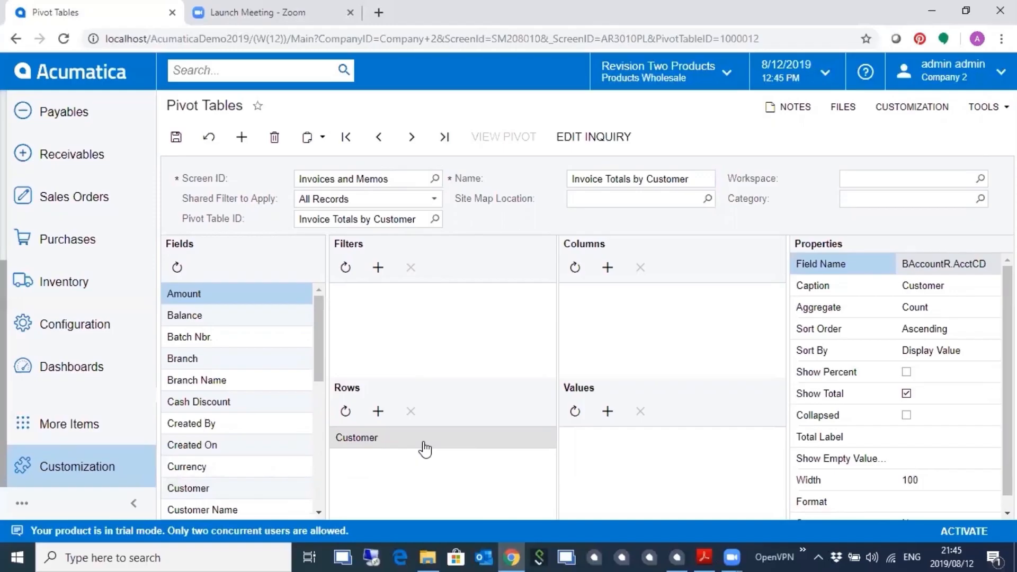
pyautogui.click(425, 449)
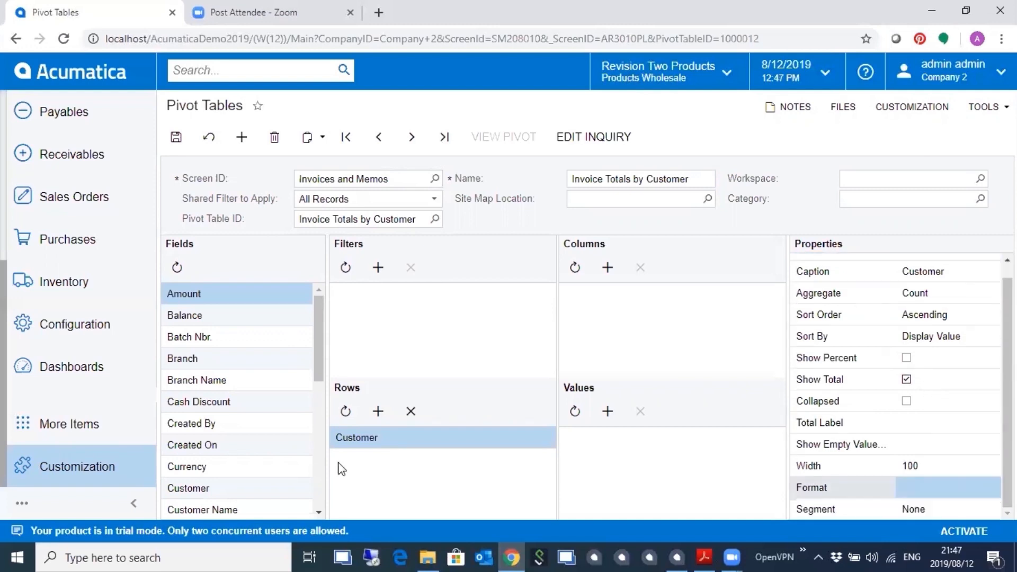
pyautogui.scroll(-3, 237, 472)
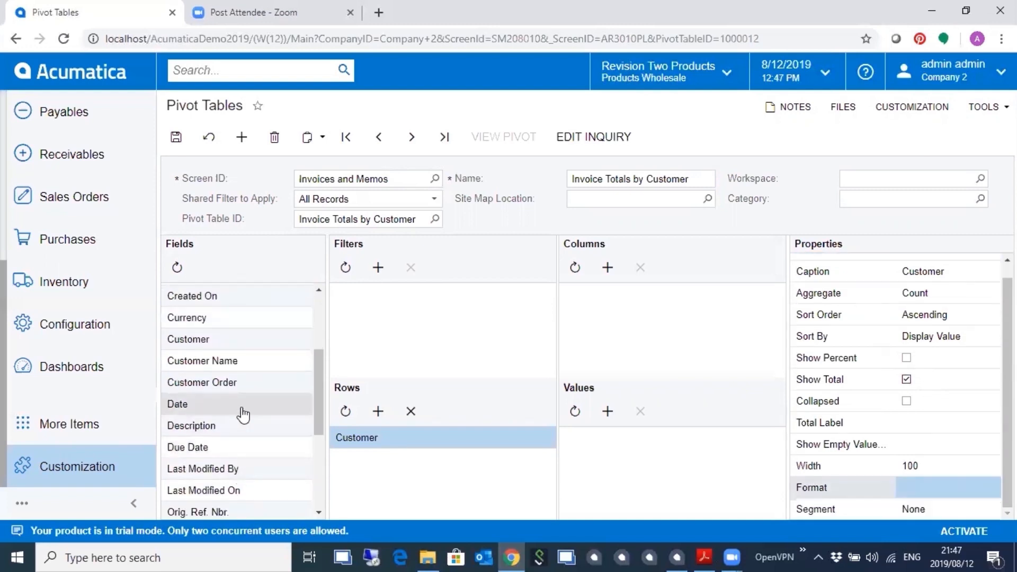
pyautogui.moveTo(242, 409); pyautogui.dragTo(701, 319)
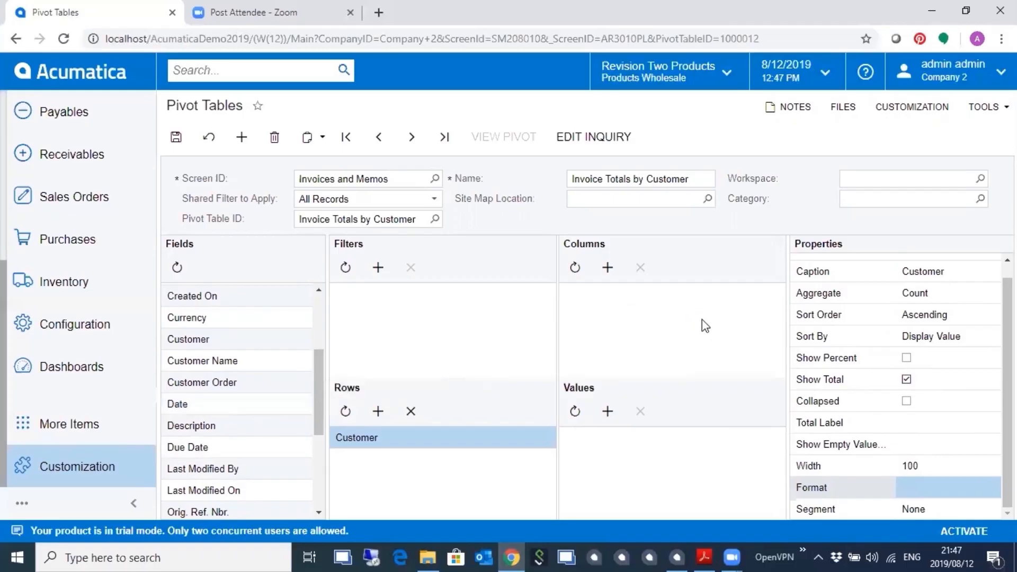
# Round the Date column field to Quarters.
pyautogui.click(671, 294)
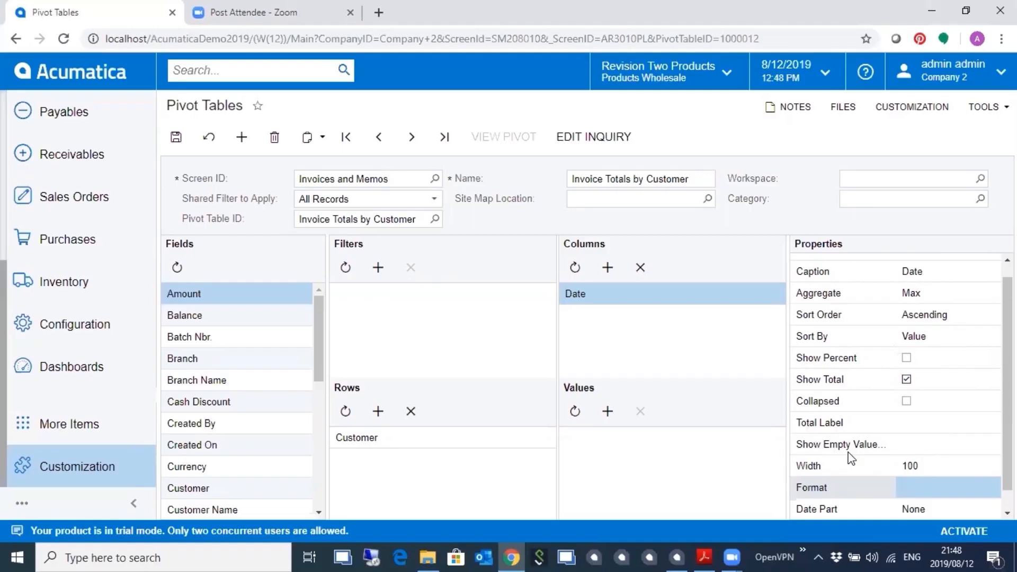
pyautogui.scroll(-1, 851, 459)
pyautogui.click(985, 509)
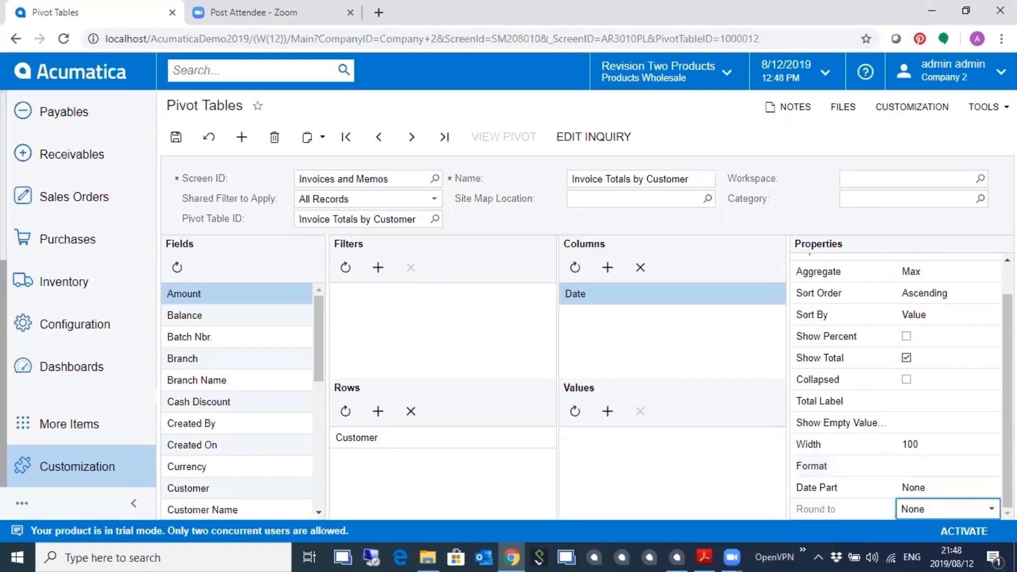
pyautogui.click(990, 509)
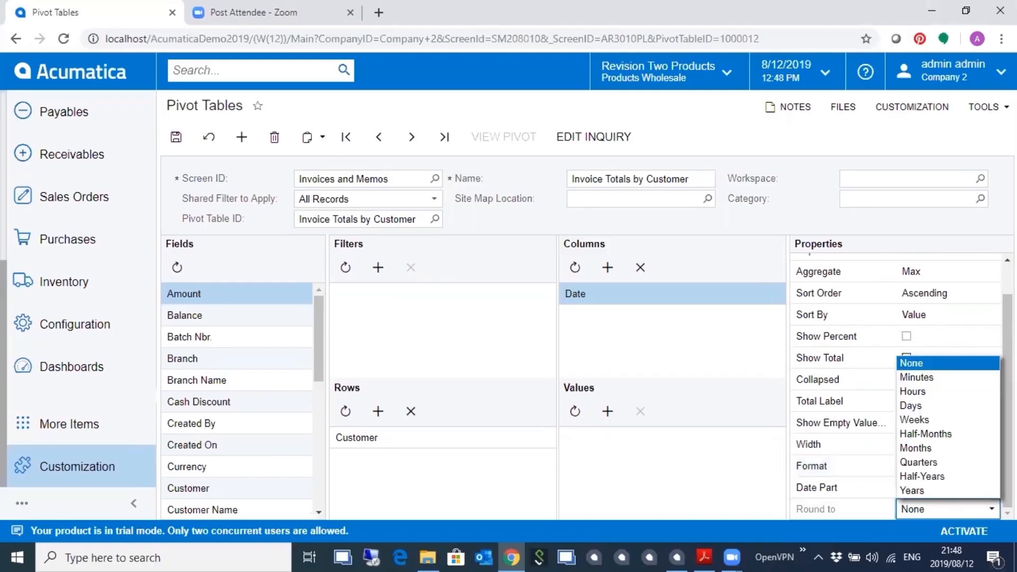
pyautogui.click(987, 464)
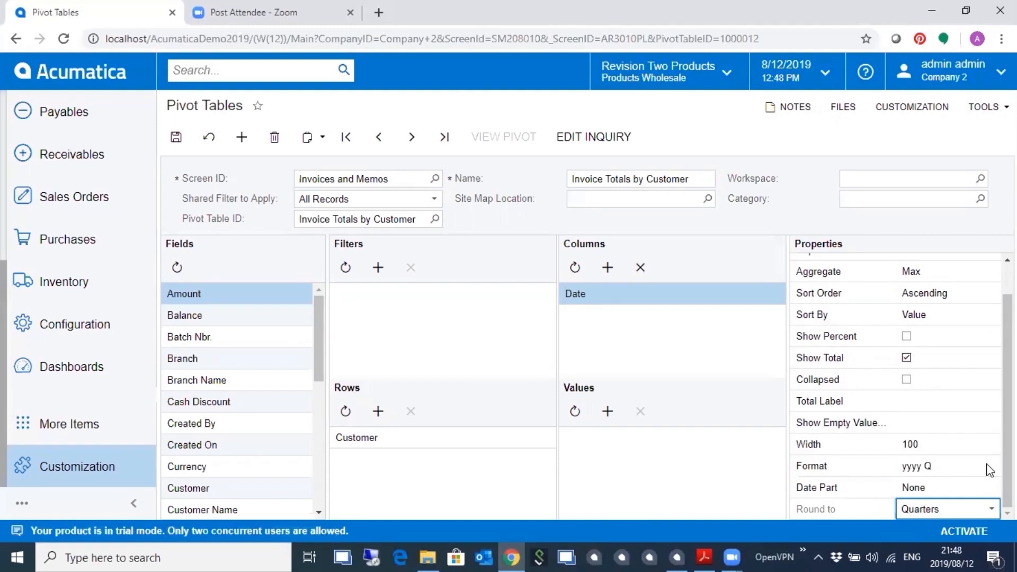
# Add Total Amount to the pivot's values, then save and preview the pivot table.
pyautogui.scroll(-8, 243, 444)
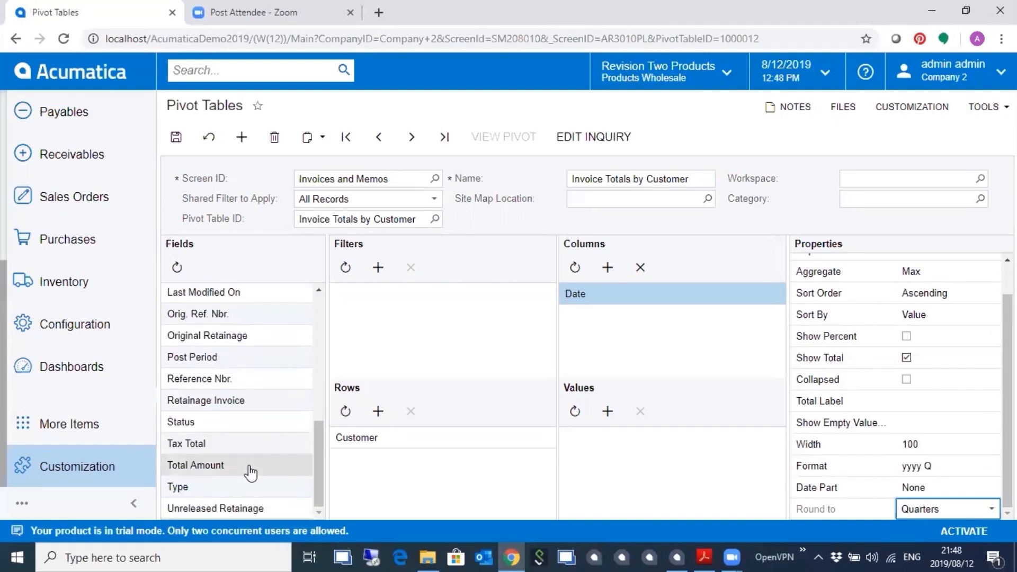
pyautogui.moveTo(256, 472); pyautogui.dragTo(660, 454)
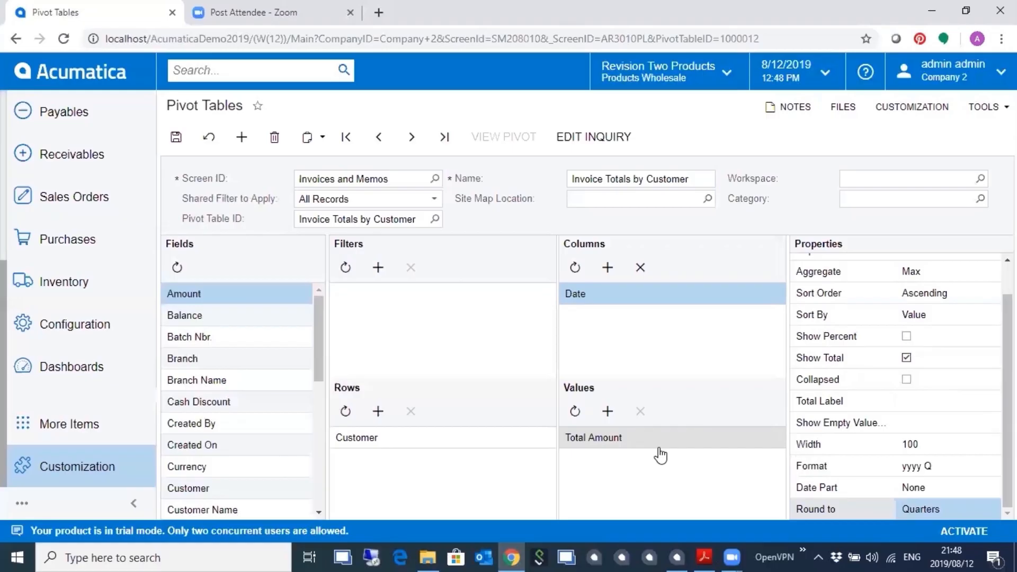
pyautogui.click(176, 137)
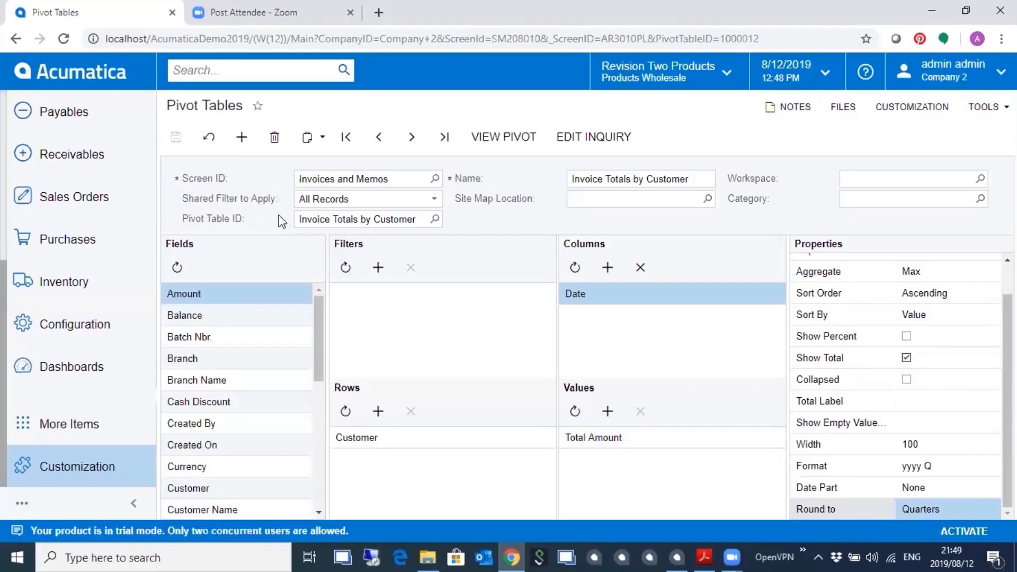
pyautogui.click(504, 137)
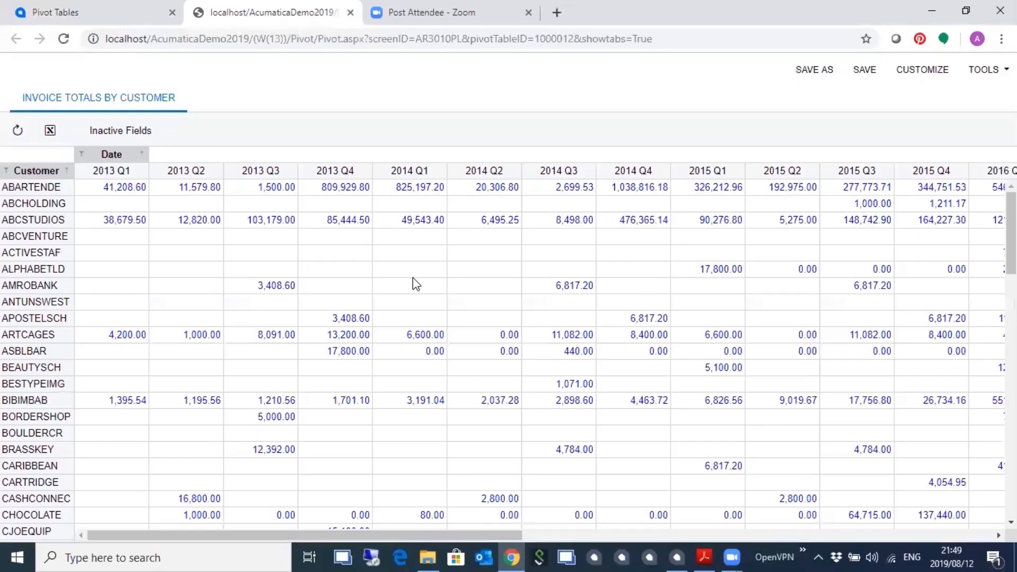
pyautogui.hotkey('ctrl', 'w')
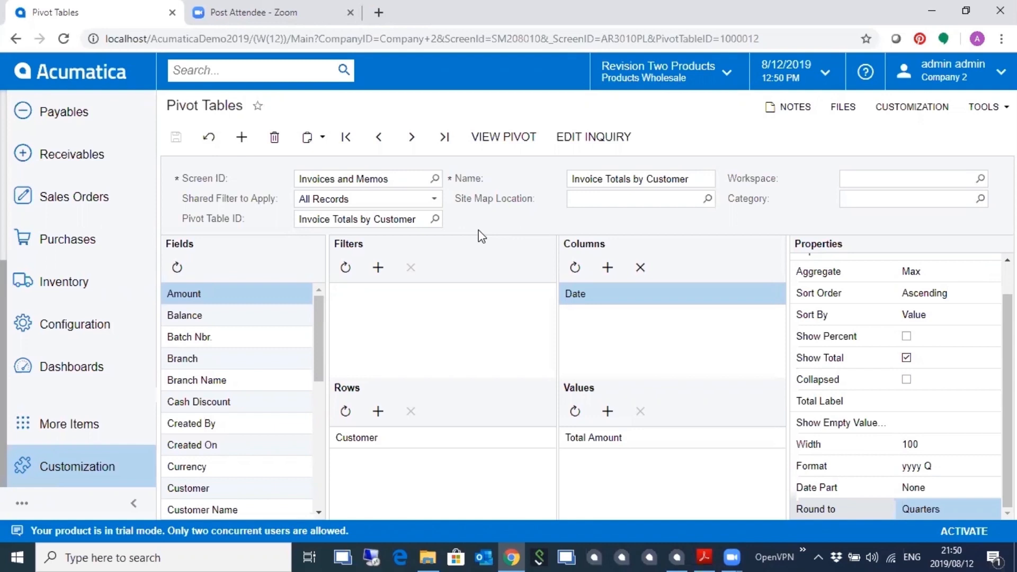
# Add a second Date field to the columns and round the first Date field to Years.
pyautogui.scroll(-3, 243, 408)
pyautogui.moveTo(243, 405); pyautogui.dragTo(649, 322)
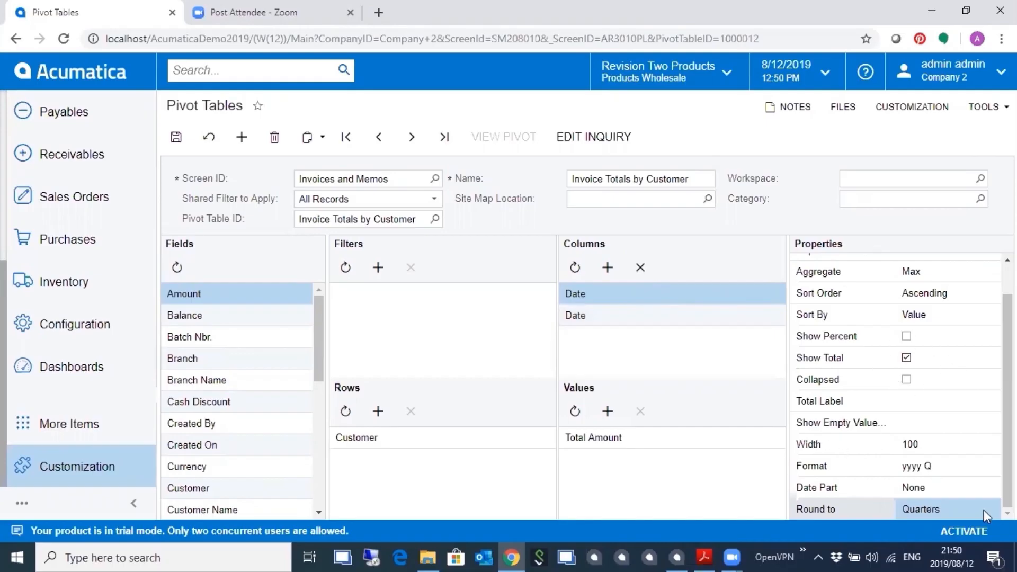
pyautogui.click(969, 488)
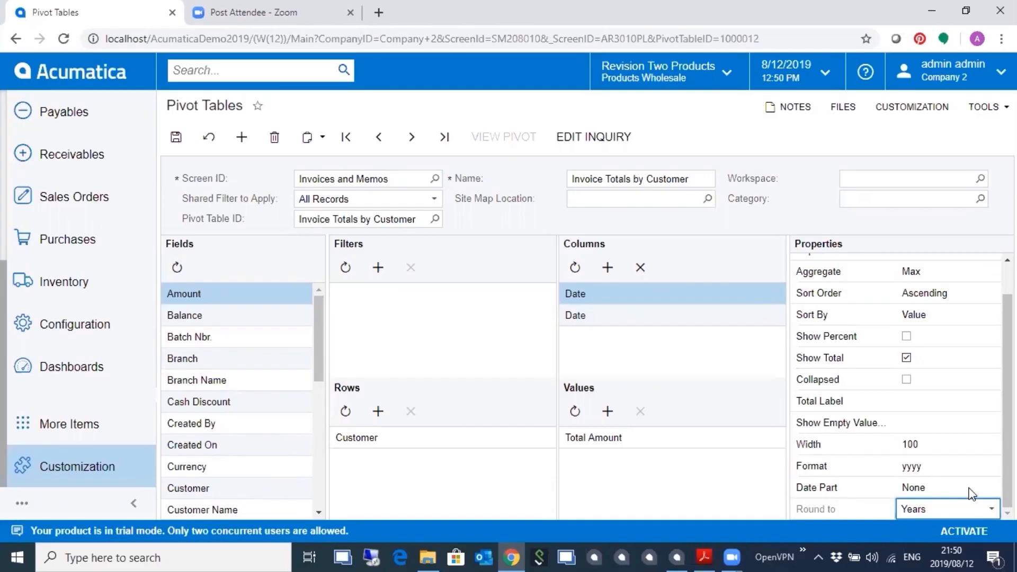
# Round the second Date column field to Quarters.
pyautogui.click(662, 317)
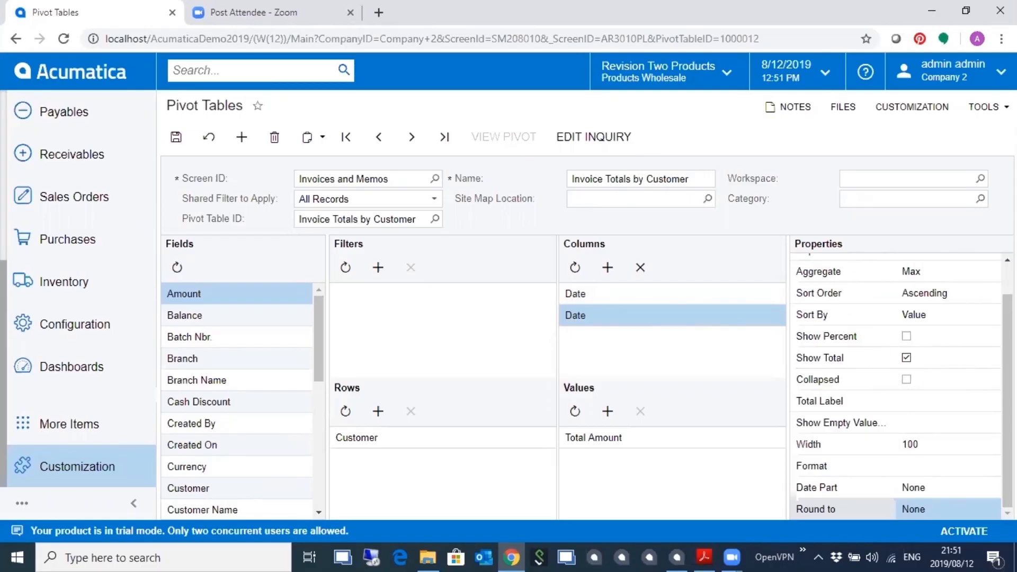
pyautogui.click(948, 509)
pyautogui.click(976, 506)
pyautogui.click(974, 464)
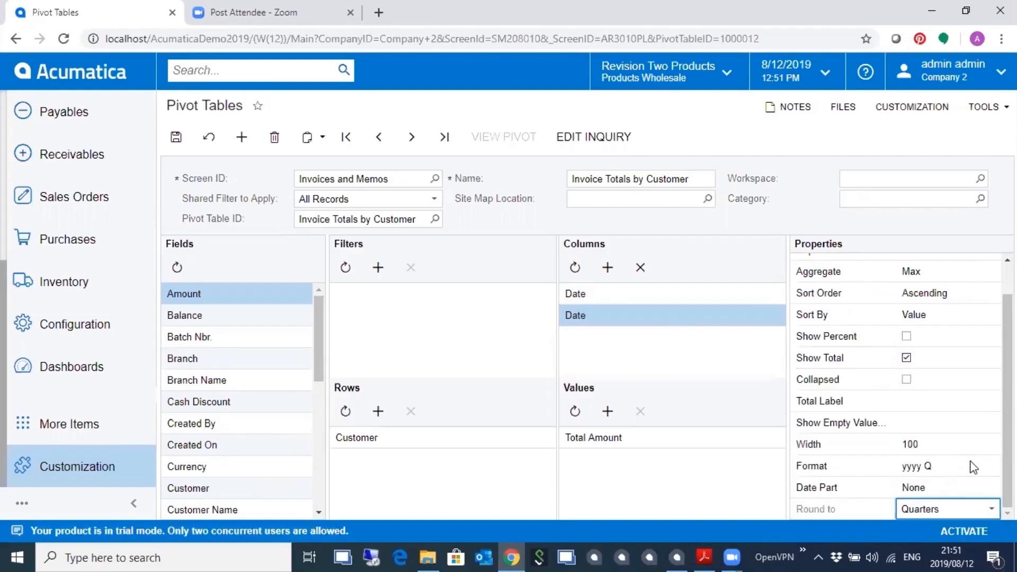
# Save the pivot table and view its yearly and quarterly totals through the last columns.
pyautogui.click(175, 137)
pyautogui.click(495, 148)
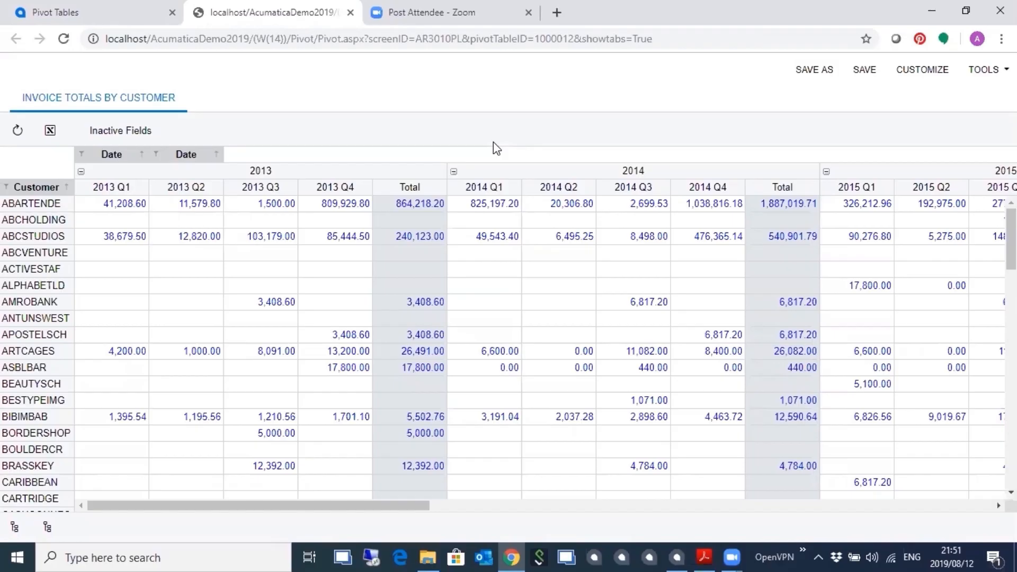
pyautogui.click(917, 505)
pyautogui.click(945, 508)
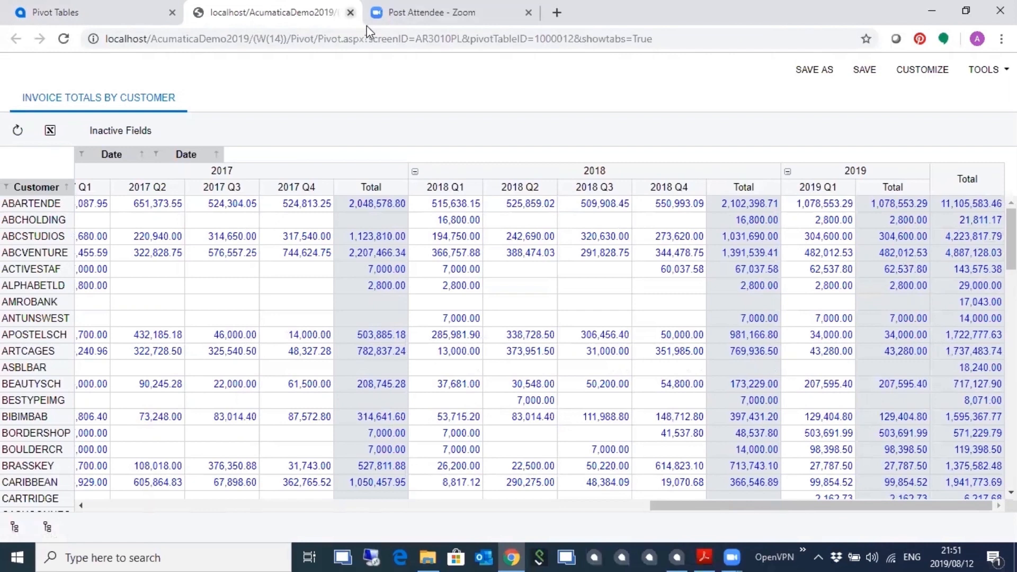
pyautogui.click(350, 12)
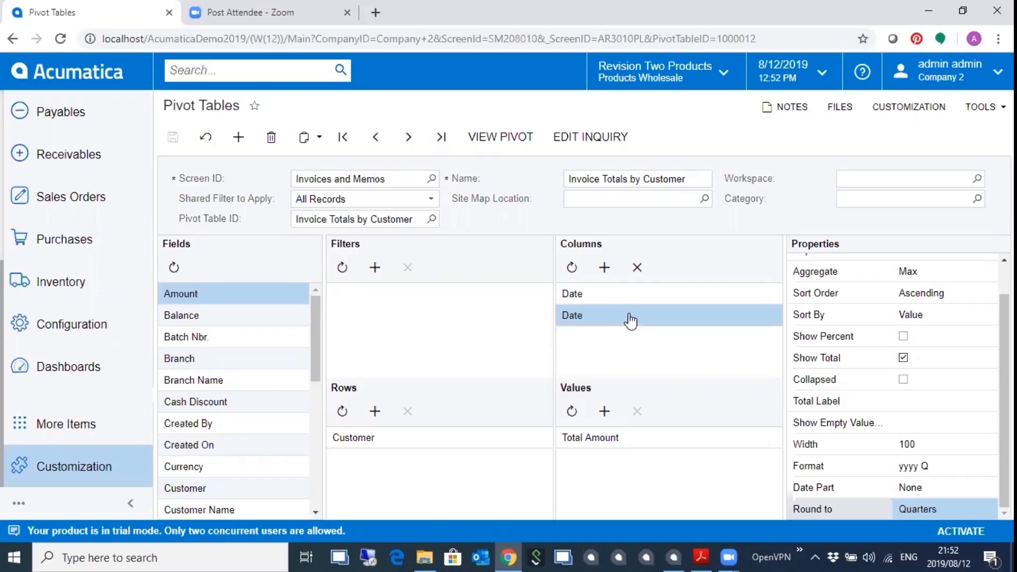
# Remove the second Date column field, round the remaining one to Quarters, and save the pivot table.
pyautogui.click(637, 267)
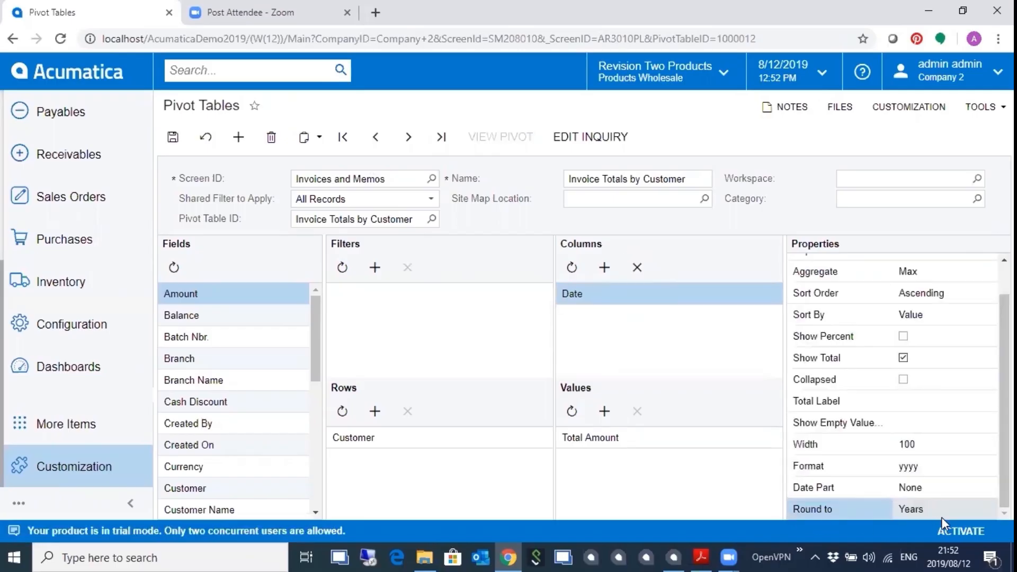
pyautogui.click(977, 509)
pyautogui.click(989, 509)
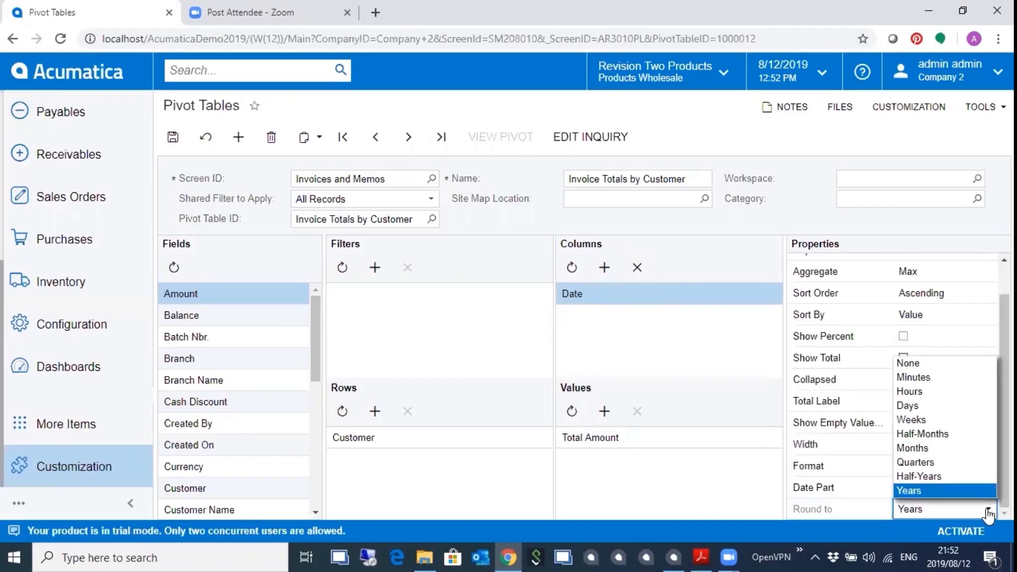
pyautogui.click(969, 466)
pyautogui.click(171, 138)
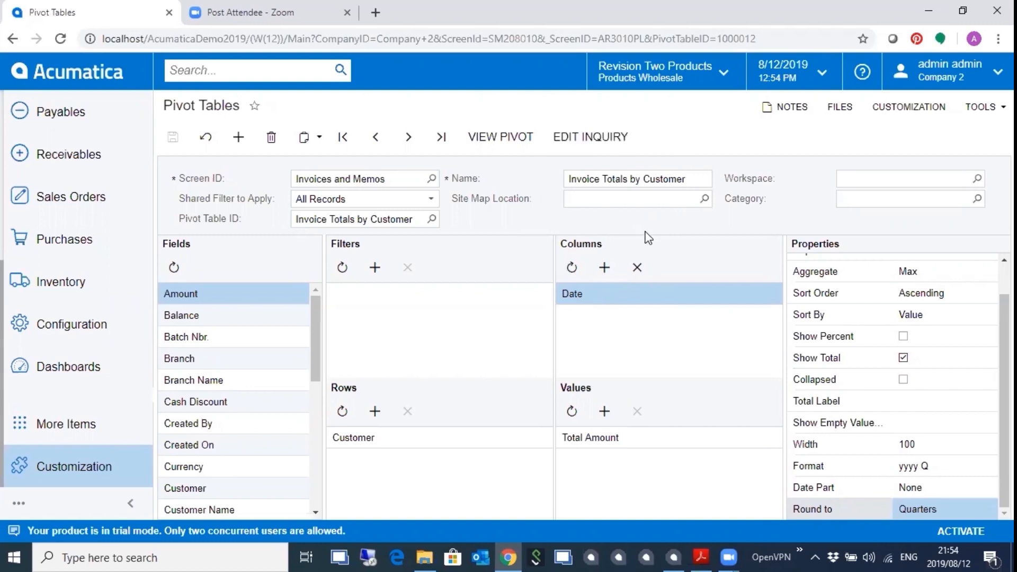
# Apply the Current Year shared filter to the pivot table, save it, and preview the filtered pivot.
pyautogui.click(431, 200)
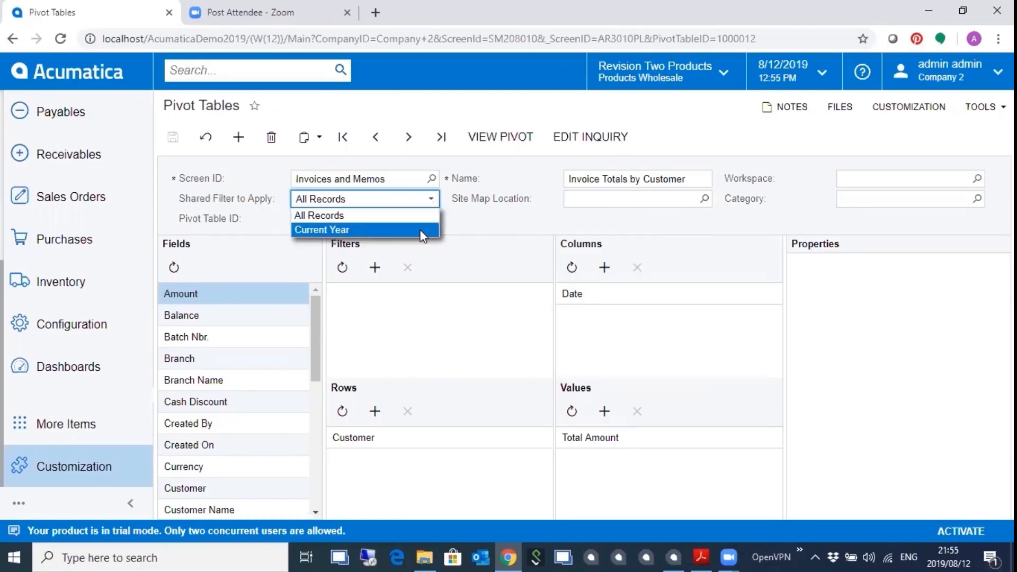
pyautogui.click(423, 231)
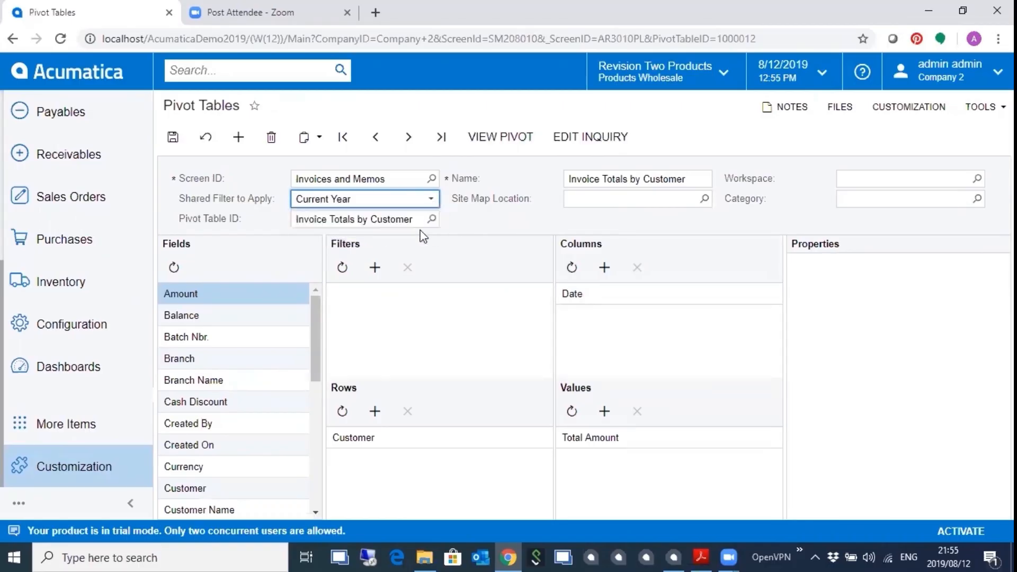
pyautogui.click(173, 137)
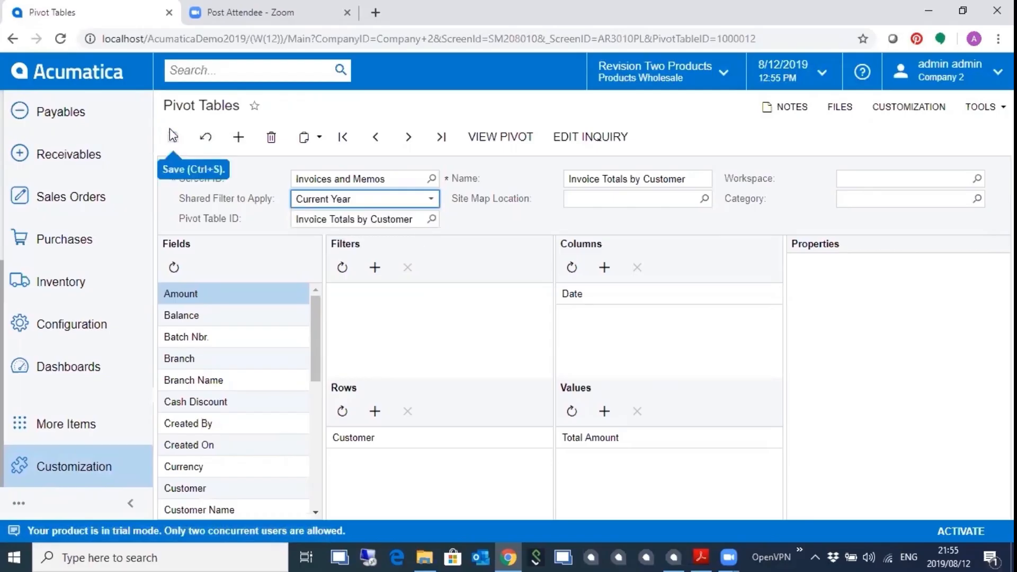
pyautogui.click(487, 138)
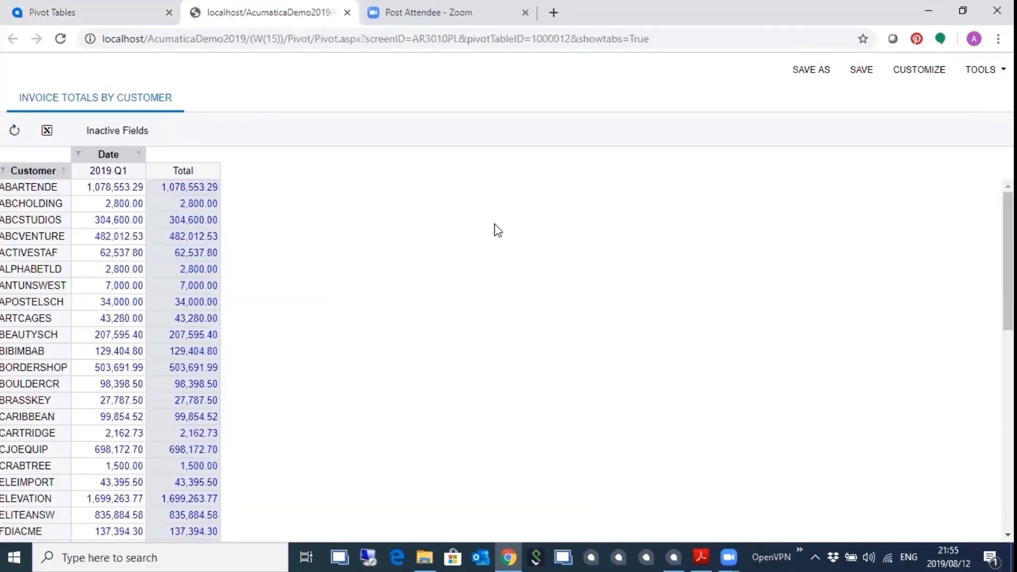
pyautogui.click(347, 13)
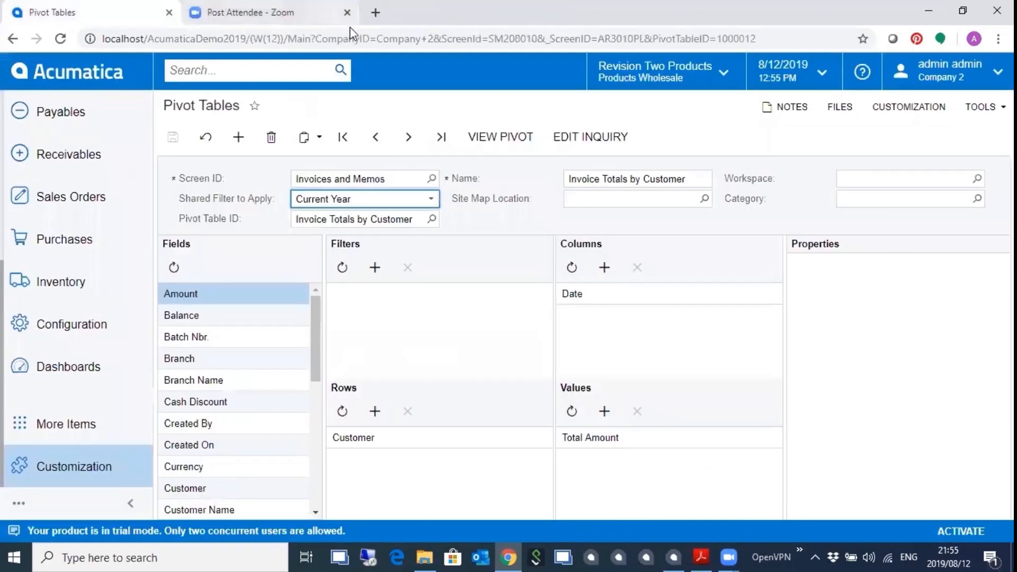
# Set the pivot table's shared filter to All Records, save it, and preview the unfiltered pivot.
pyautogui.click(432, 199)
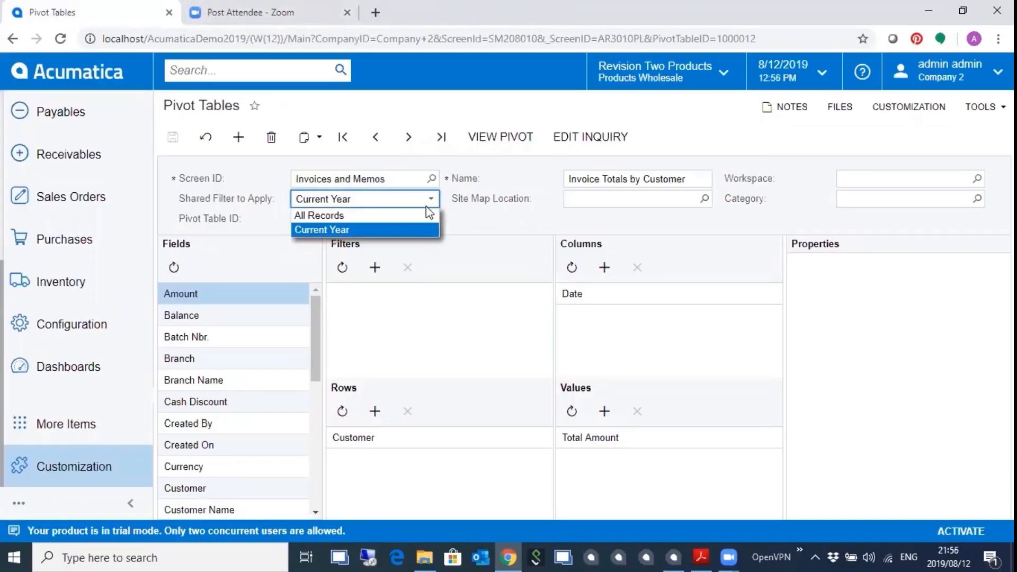
pyautogui.click(427, 215)
pyautogui.click(174, 137)
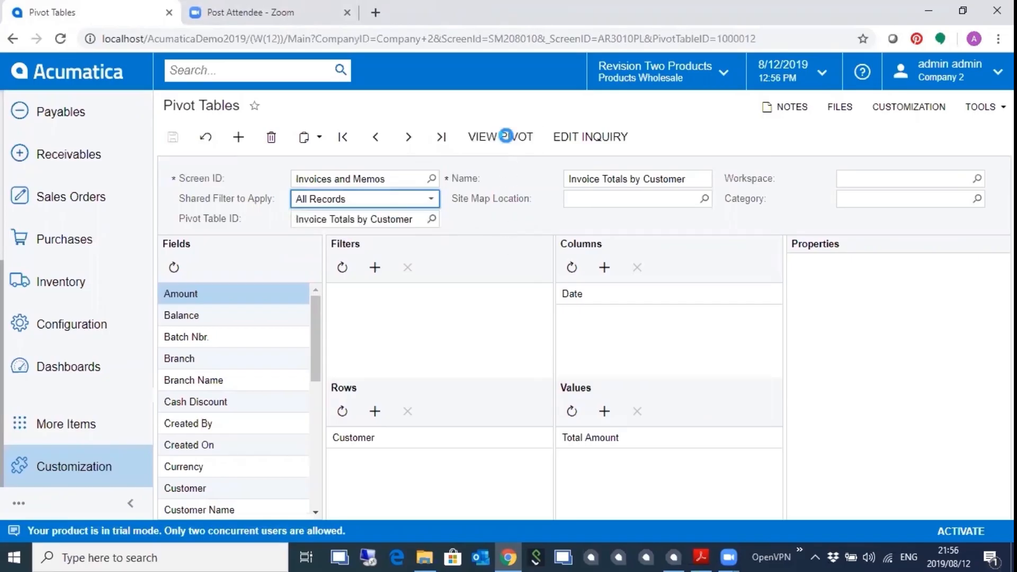
pyautogui.click(503, 136)
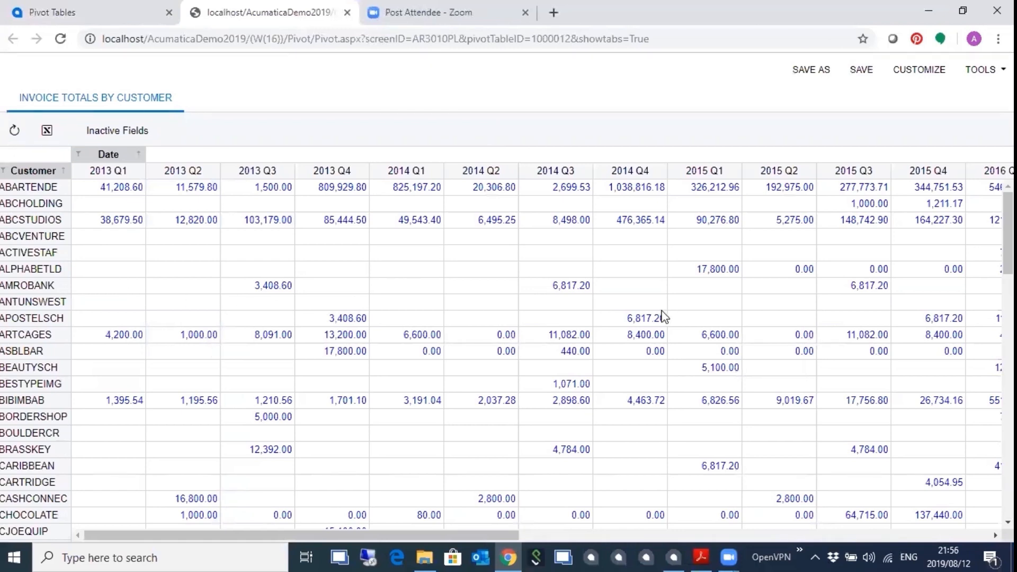
pyautogui.click(347, 13)
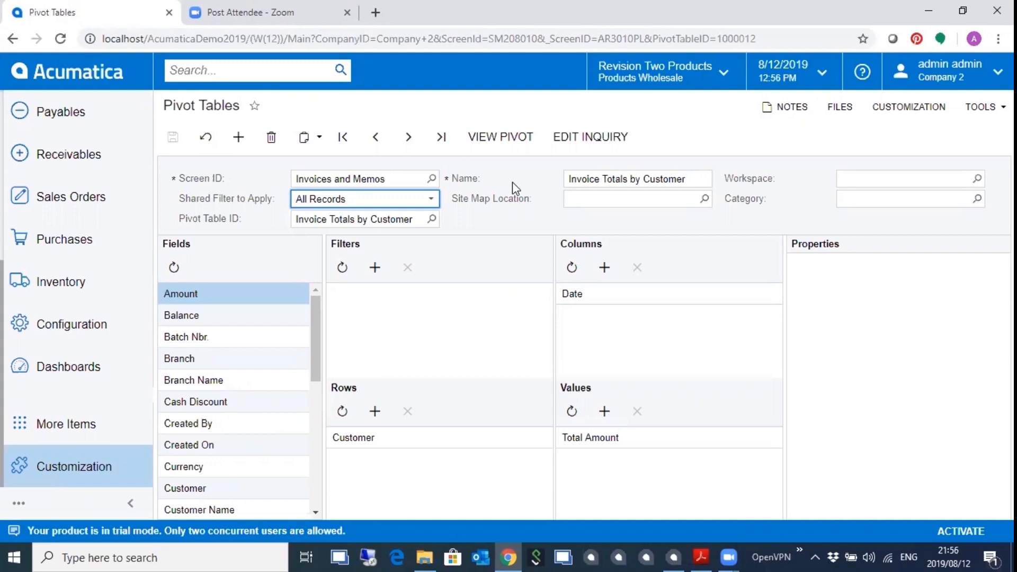
# Set the pivot table's site map location within Finance > Accounts Receivable > Reports and save it.
pyautogui.click(705, 198)
pyautogui.click(290, 304)
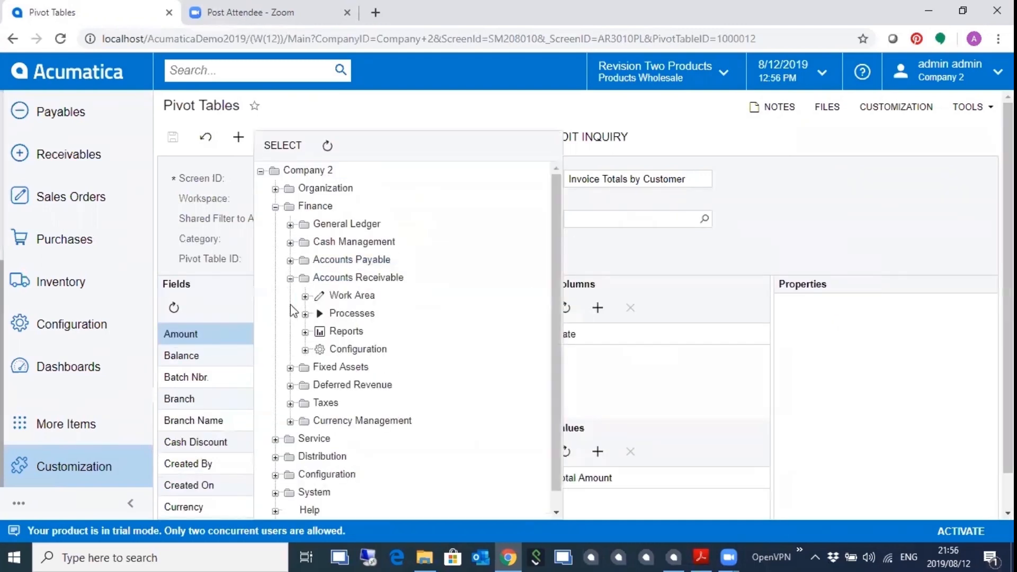
pyautogui.click(319, 334)
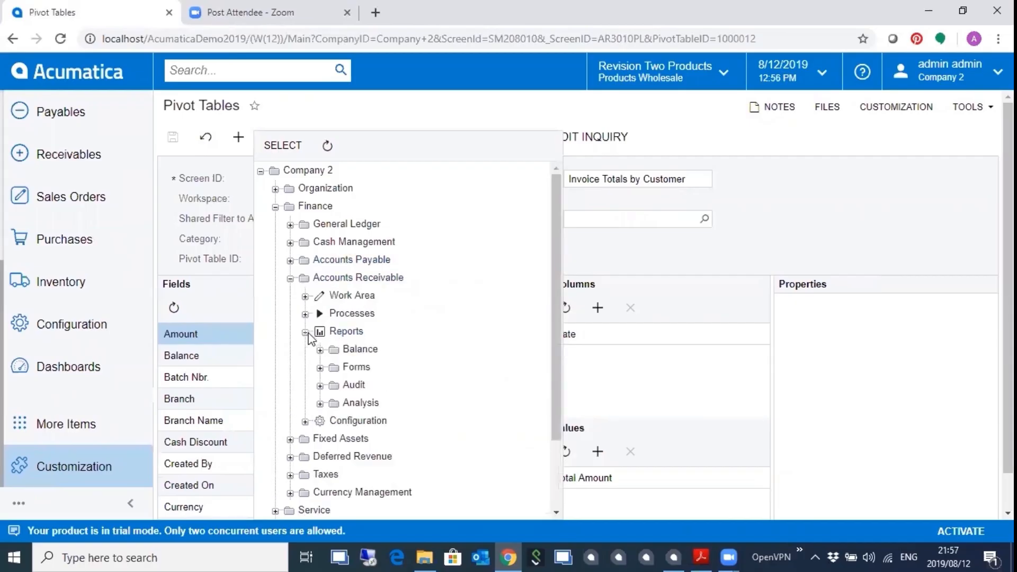
pyautogui.click(356, 391)
pyautogui.click(173, 136)
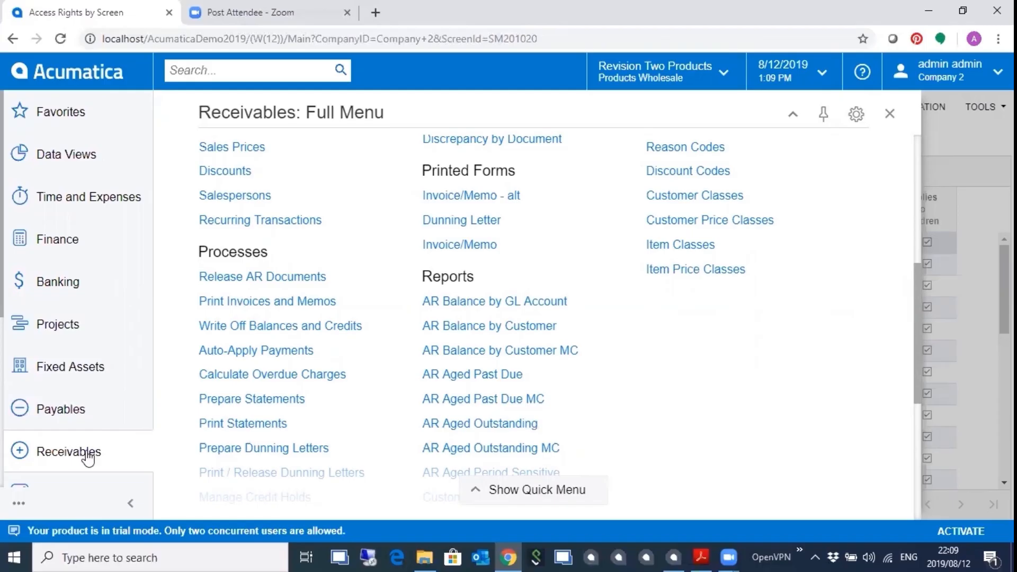
# Edit the Receivables menu and add the Invoice Totals by Customer form from Data Views' Pivot Tables, searching for "invoice".
pyautogui.click(21, 507)
pyautogui.click(31, 478)
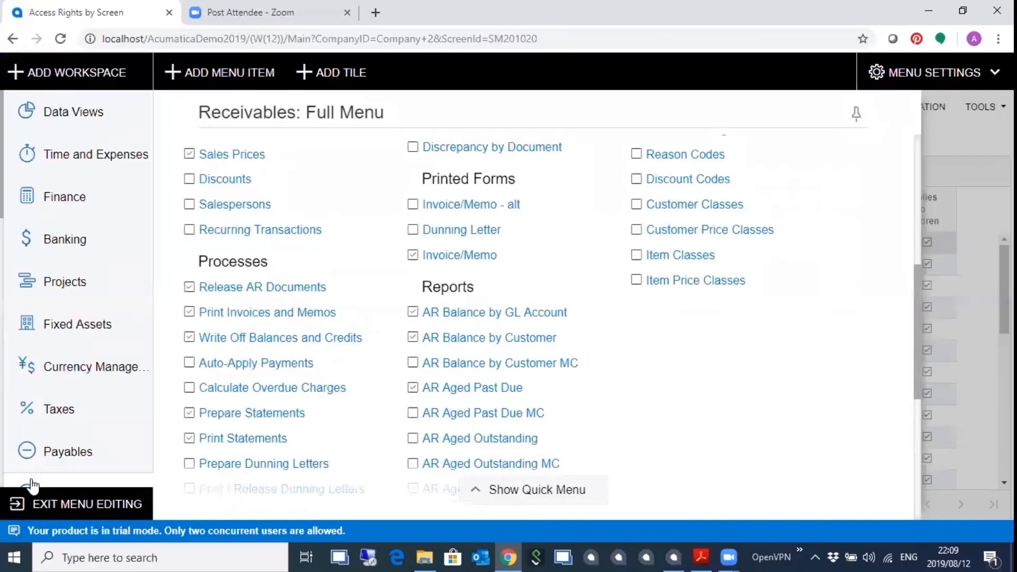
pyautogui.click(219, 77)
pyautogui.write('invoice')
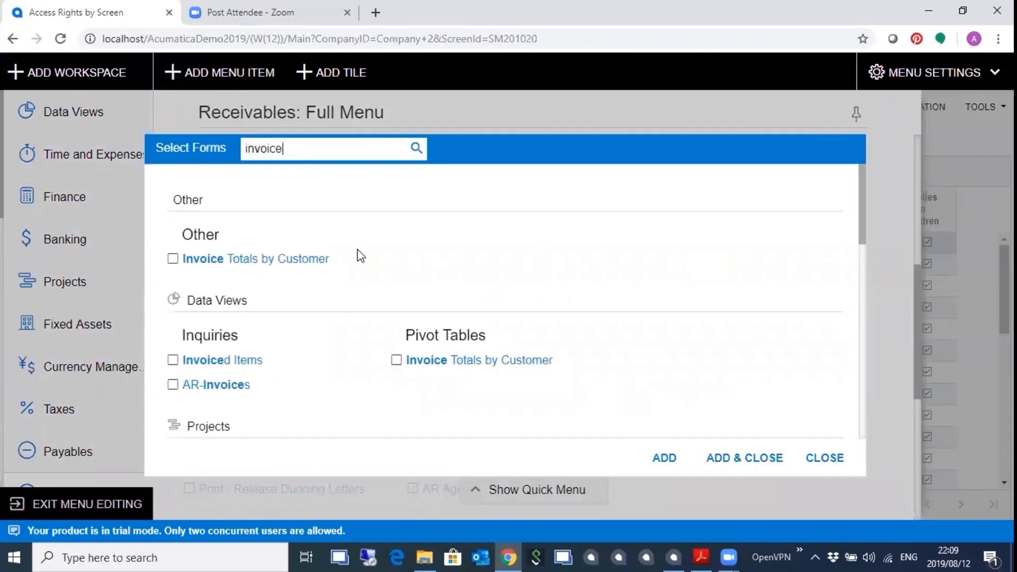
pyautogui.click(396, 360)
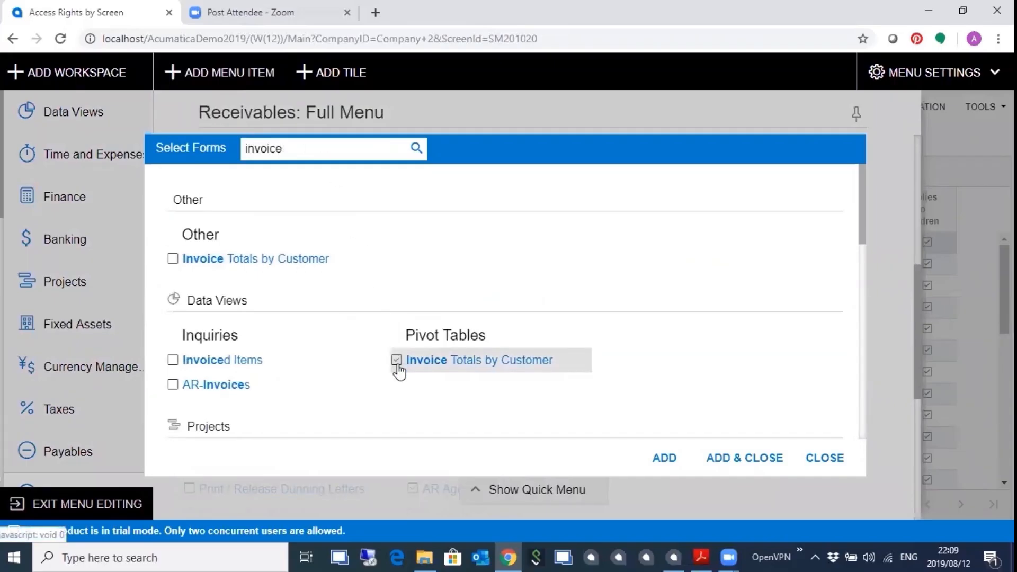
pyautogui.click(748, 458)
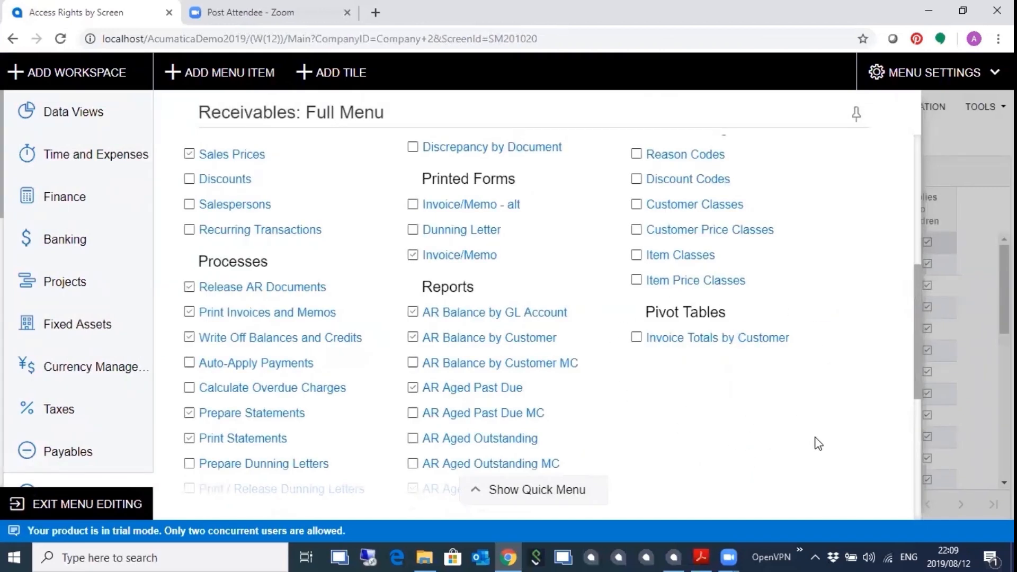
# Include Invoice Totals by Customer in the Receivables quick menu, exit menu editing, and display the quick menu.
pyautogui.click(637, 339)
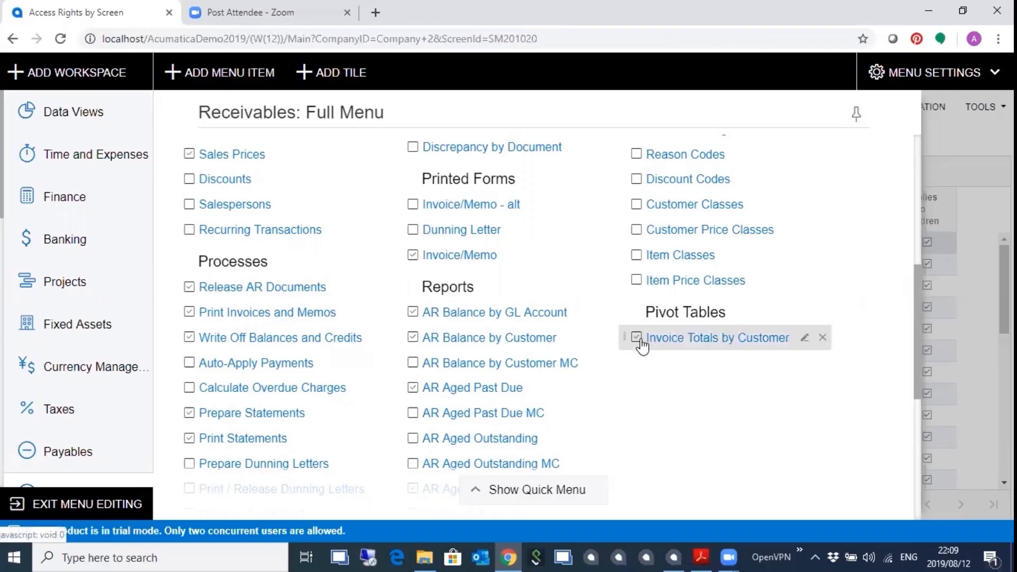
pyautogui.click(85, 504)
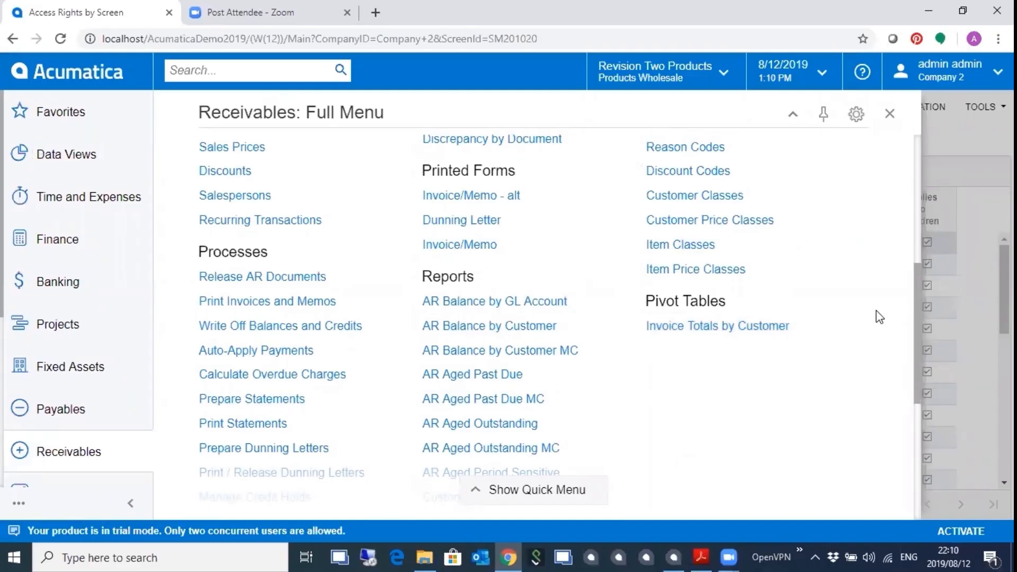
pyautogui.click(792, 114)
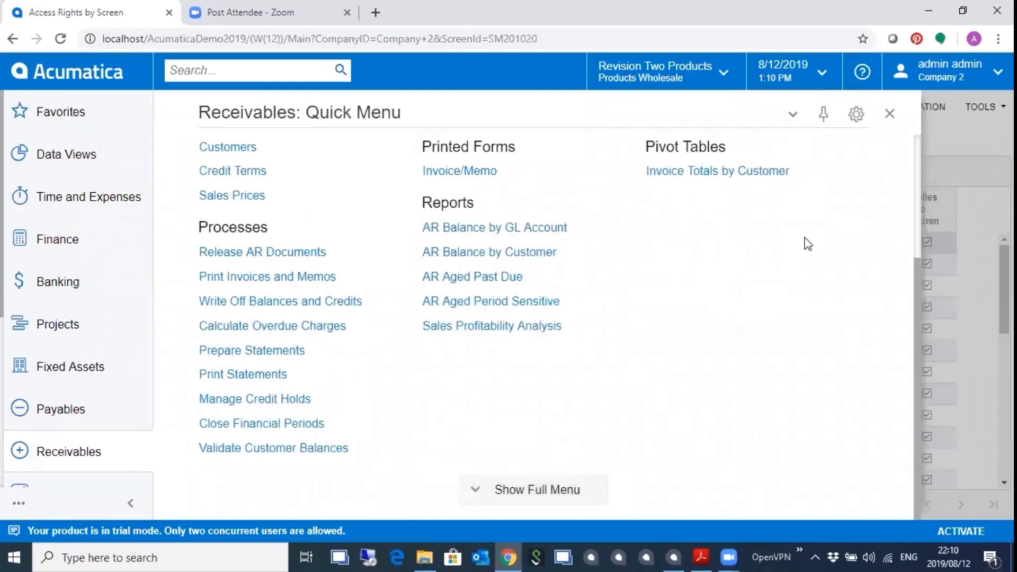